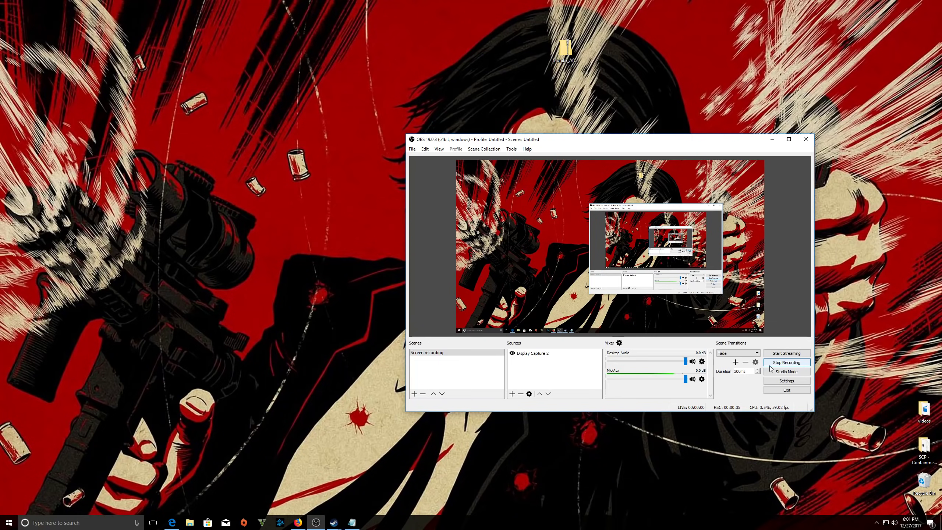
Go from monikaafterstory.com in Firefox to the MonikaModDev GitHub releases page for v0.6.3
{"action": "left_click", "coordinate": [772, 140]}
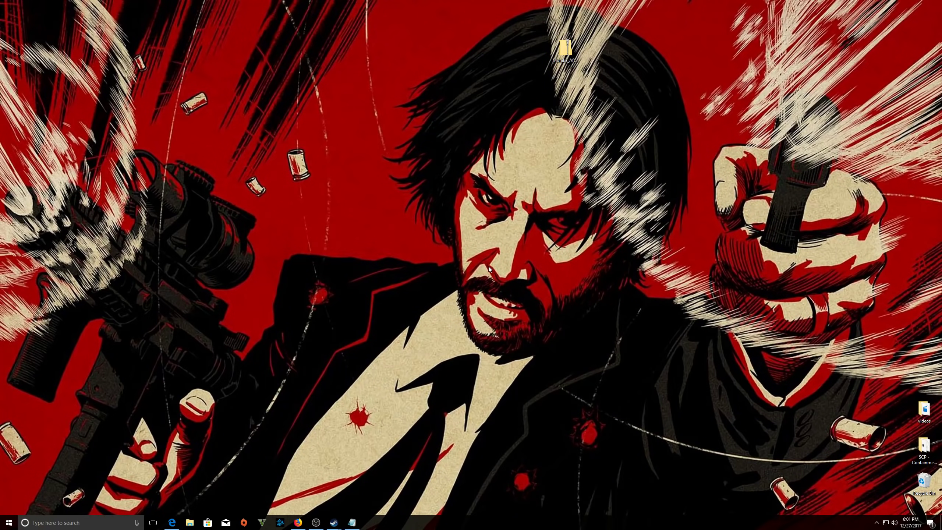
{"action": "left_click", "coordinate": [299, 523]}
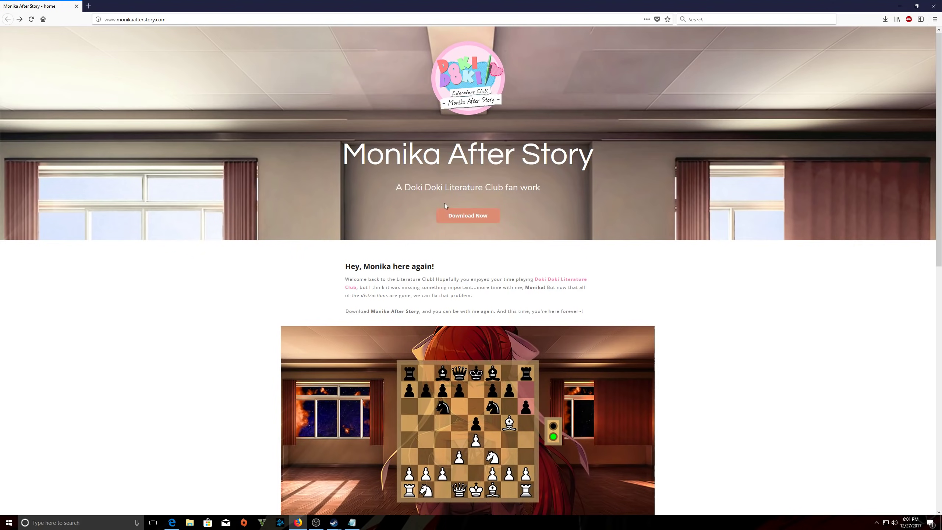
{"action": "left_click", "coordinate": [469, 216]}
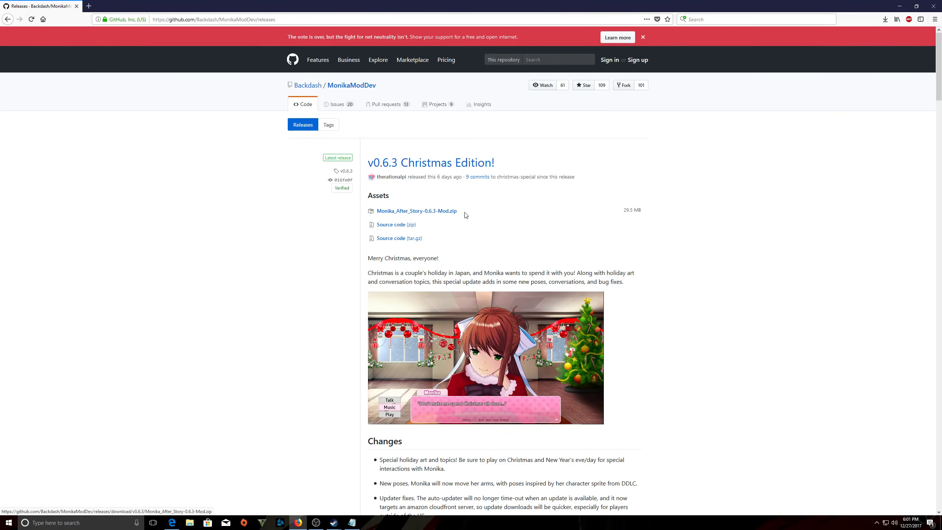
Save Monika_After_Story-0.6.3-Mod.zip and move it onto the desktop, replacing the older copy
{"action": "left_click", "coordinate": [441, 212]}
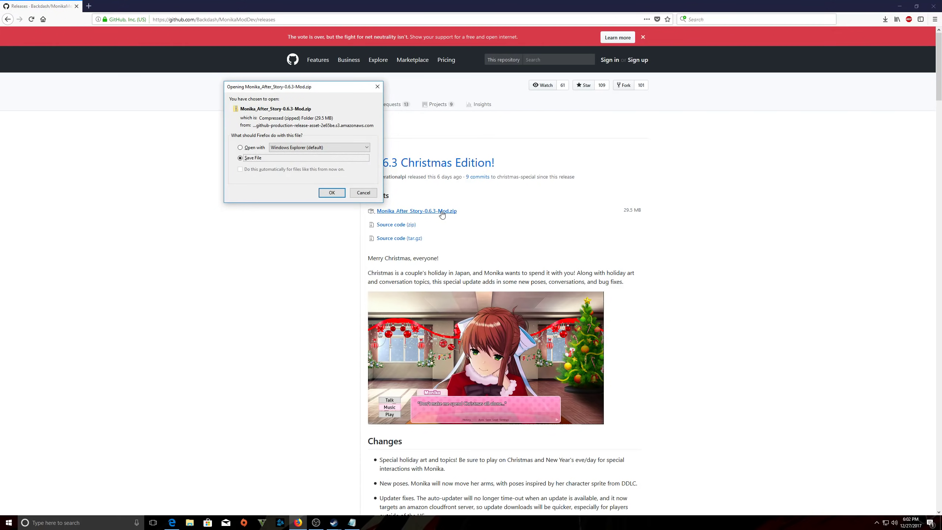
{"action": "left_click", "coordinate": [336, 197]}
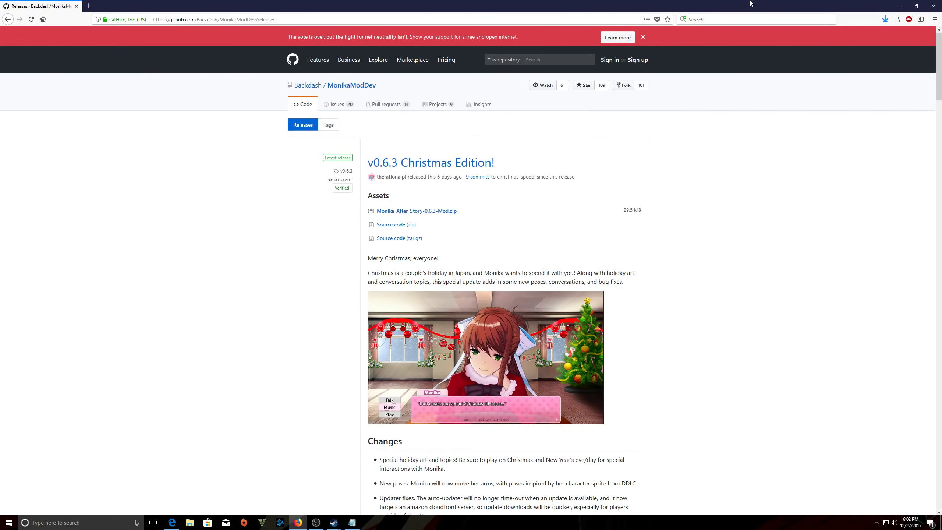
{"action": "left_click_drag", "start_coordinate": [752, 4], "coordinate": [459, 116]}
{"action": "left_click", "coordinate": [469, 130]}
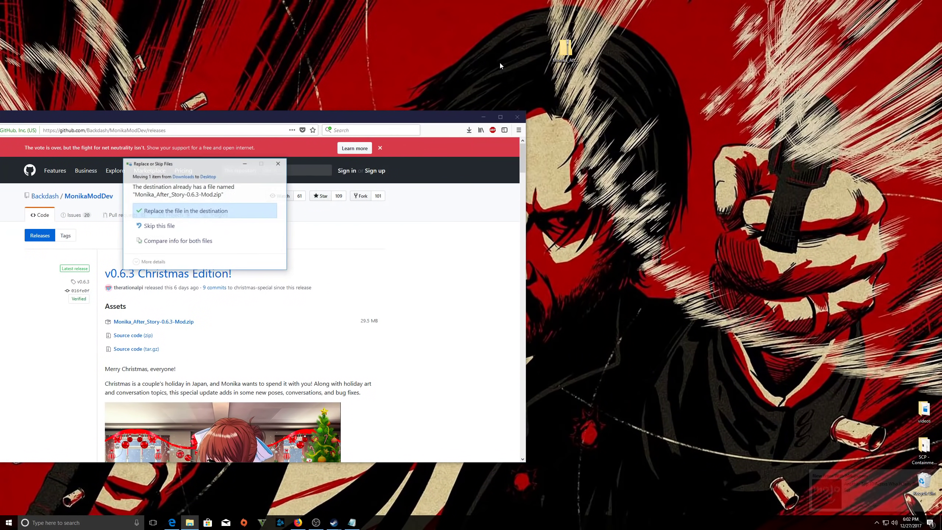
{"action": "left_click", "coordinate": [231, 209]}
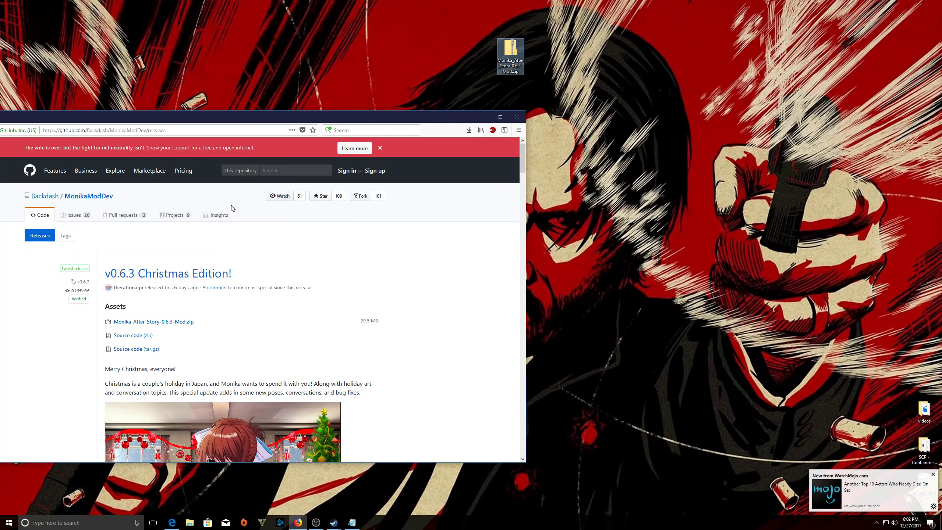
{"action": "left_click", "coordinate": [483, 118]}
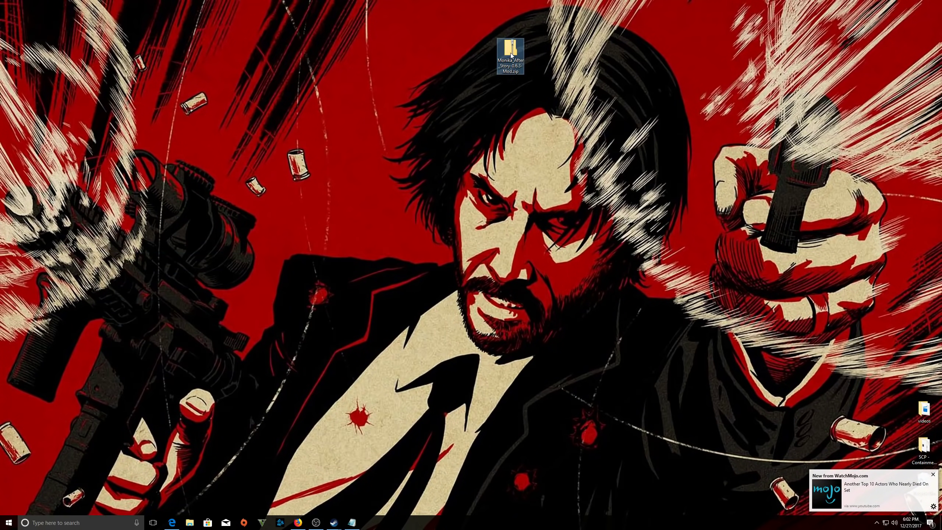
{"action": "left_click_drag", "start_coordinate": [511, 53], "coordinate": [389, 138]}
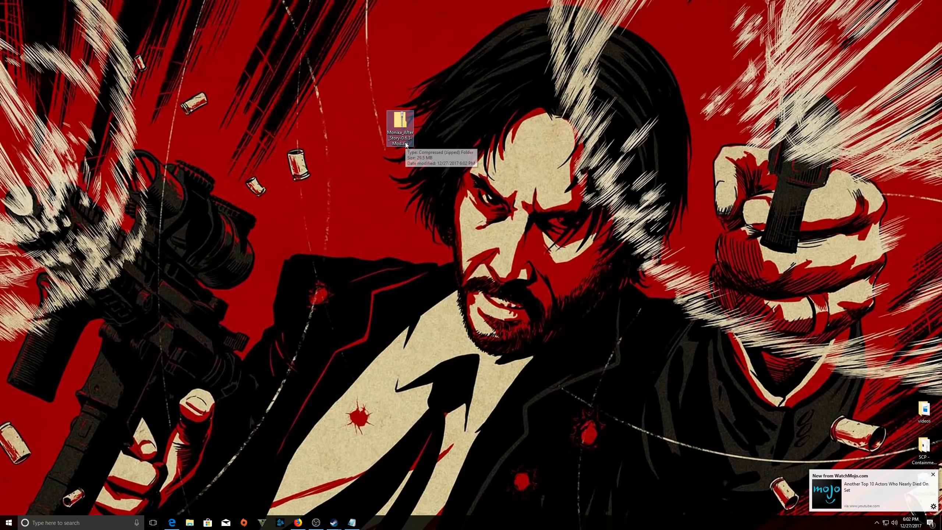
{"action": "left_click", "coordinate": [316, 450]}
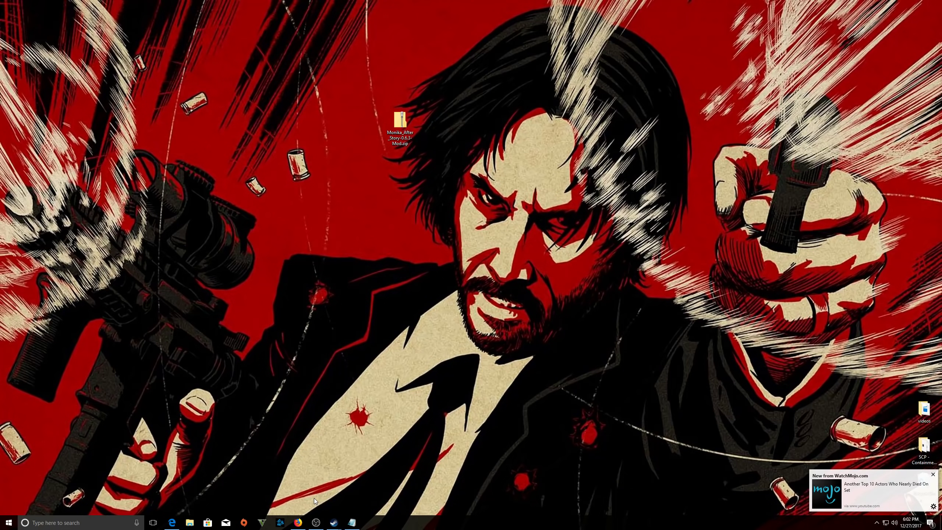
Bring up the Steam library, hide the chat window, and enlarge the library to full height
{"action": "left_click", "coordinate": [334, 522]}
{"action": "left_click", "coordinate": [289, 499]}
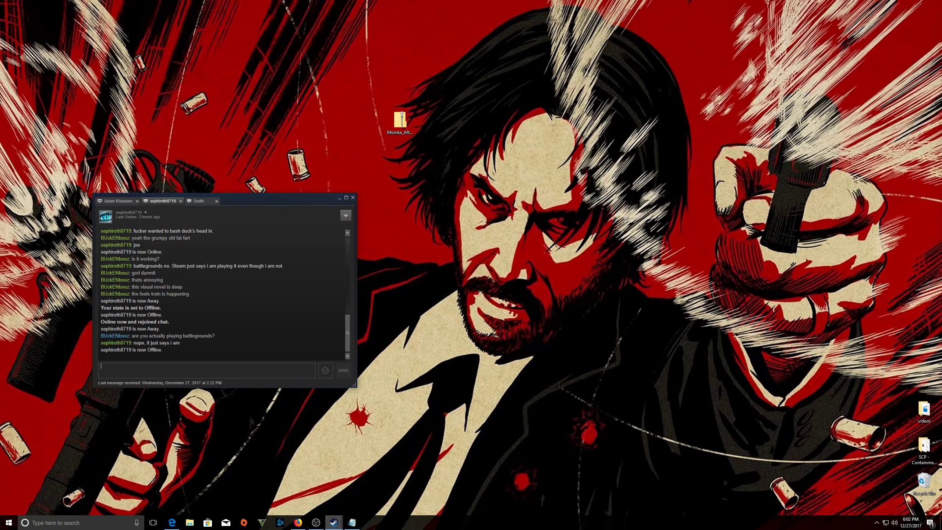
{"action": "left_click", "coordinate": [363, 488]}
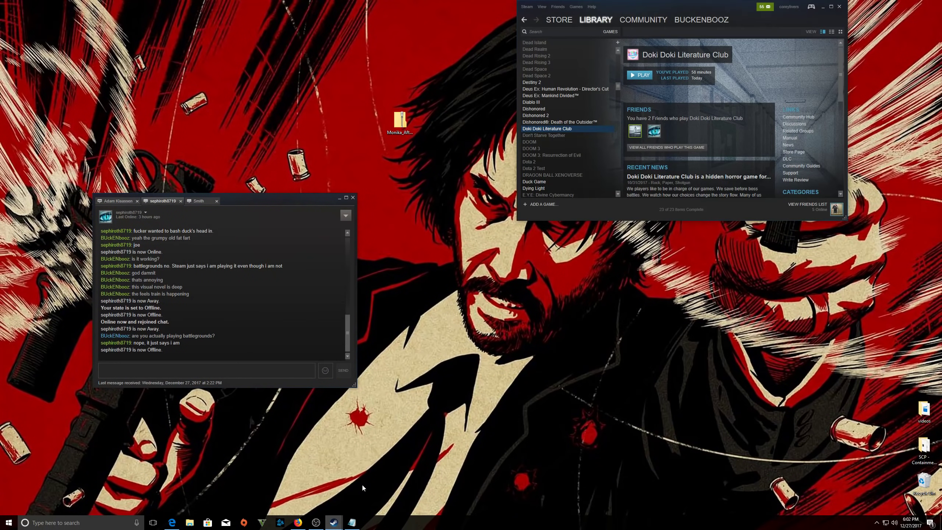
{"action": "left_click", "coordinate": [340, 197]}
{"action": "left_click_drag", "start_coordinate": [609, 33], "coordinate": [550, 184]}
{"action": "left_click_drag", "start_coordinate": [784, 368], "coordinate": [941, 521]}
{"action": "left_click_drag", "start_coordinate": [598, 25], "coordinate": [558, 48]}
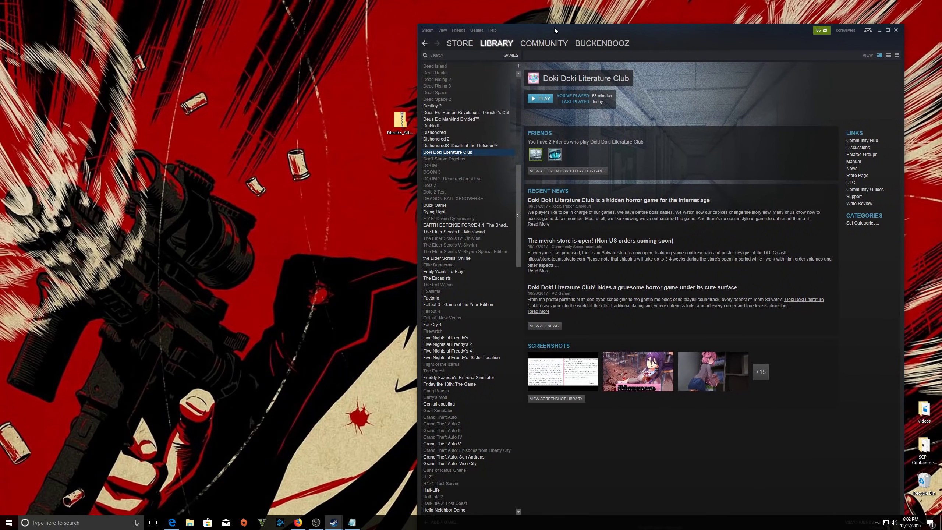
Open Doki Doki Literature Club's Properties on the Local Files tab
{"action": "scroll", "coordinate": [445, 89], "scroll_direction": "up", "scroll_amount": 1}
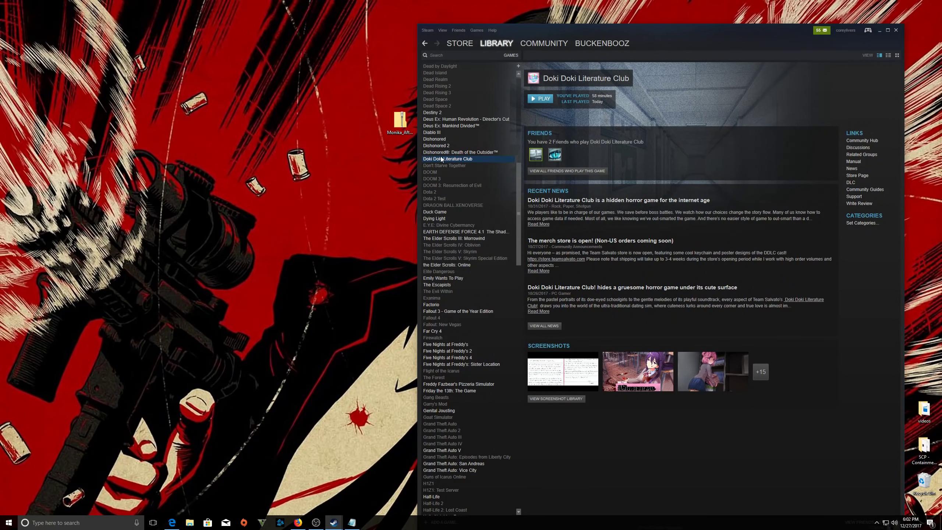
{"action": "right_click", "coordinate": [466, 162]}
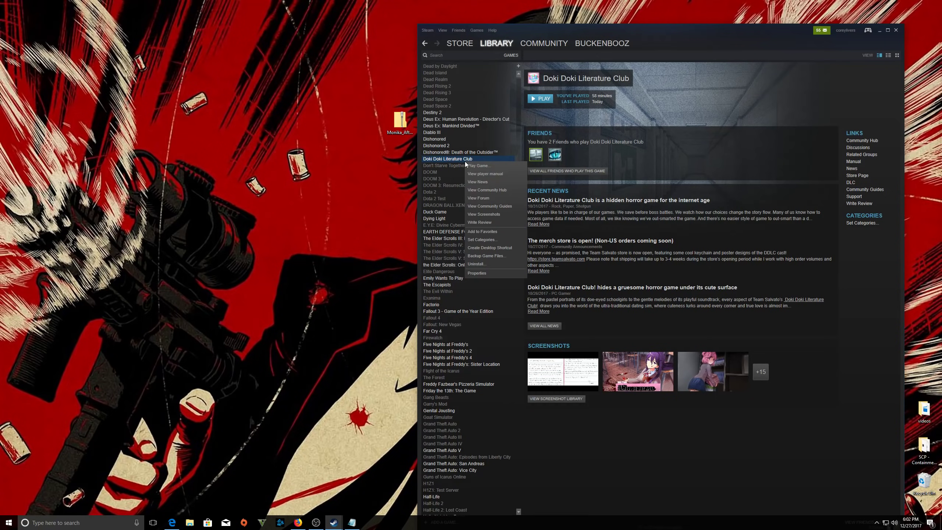
{"action": "left_click", "coordinate": [480, 275]}
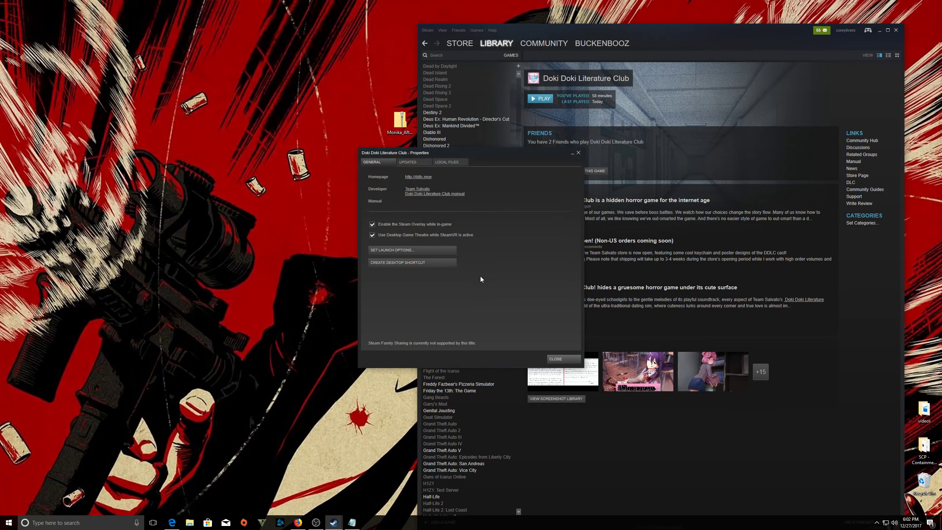
{"action": "left_click", "coordinate": [456, 169]}
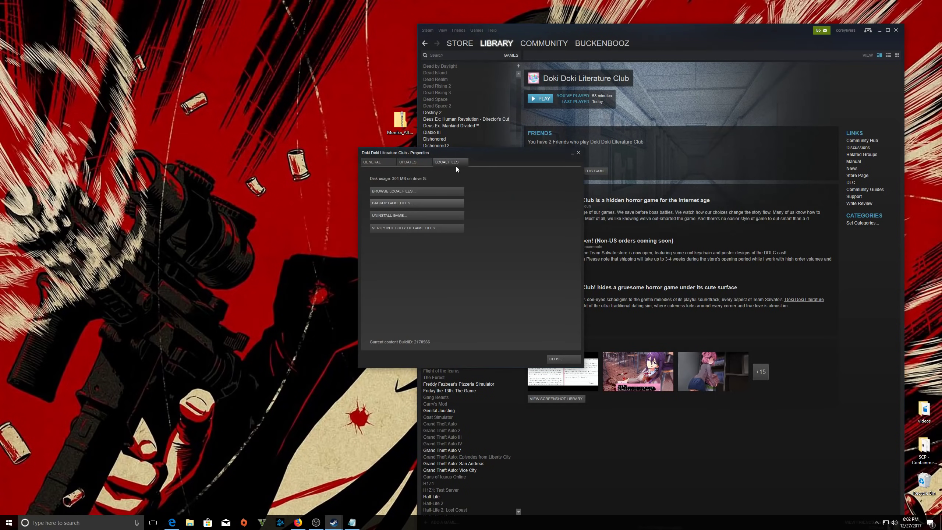
Open the game's install folder, browse its game subfolder, and close Steam's Properties window
{"action": "left_click", "coordinate": [415, 194]}
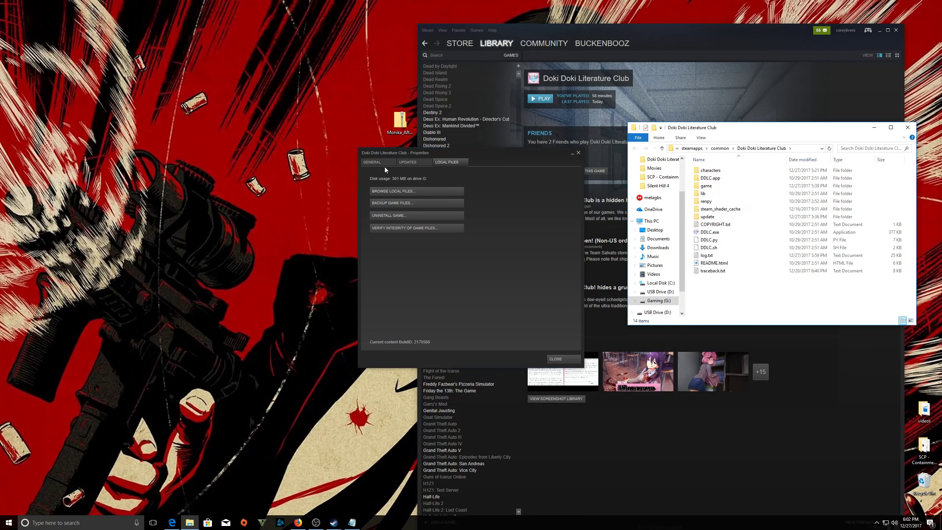
{"action": "double_click", "coordinate": [706, 186]}
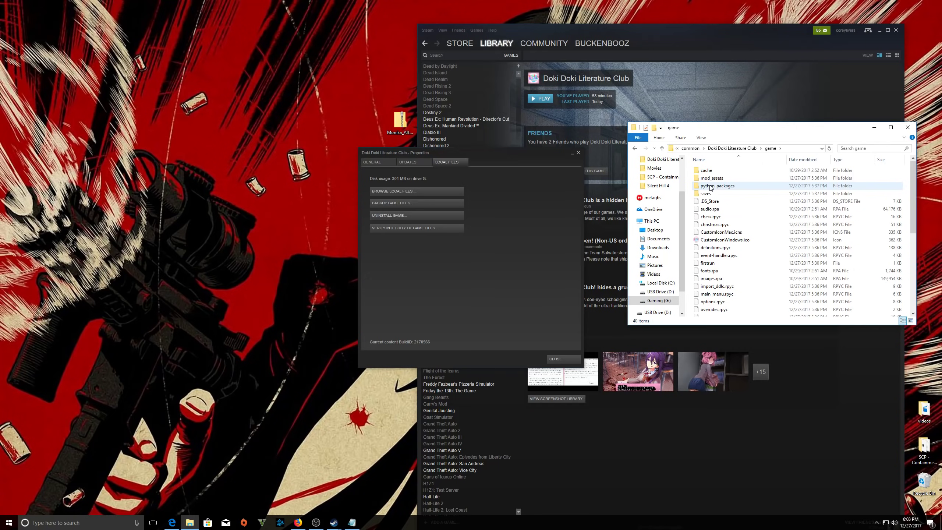
{"action": "scroll", "coordinate": [720, 207], "scroll_direction": "down", "scroll_amount": 6}
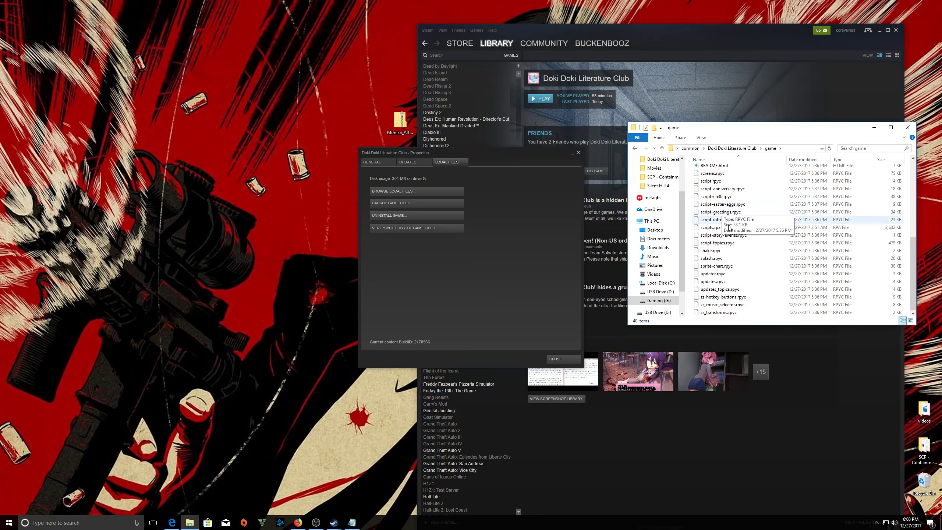
{"action": "scroll", "coordinate": [729, 233], "scroll_direction": "up", "scroll_amount": 6}
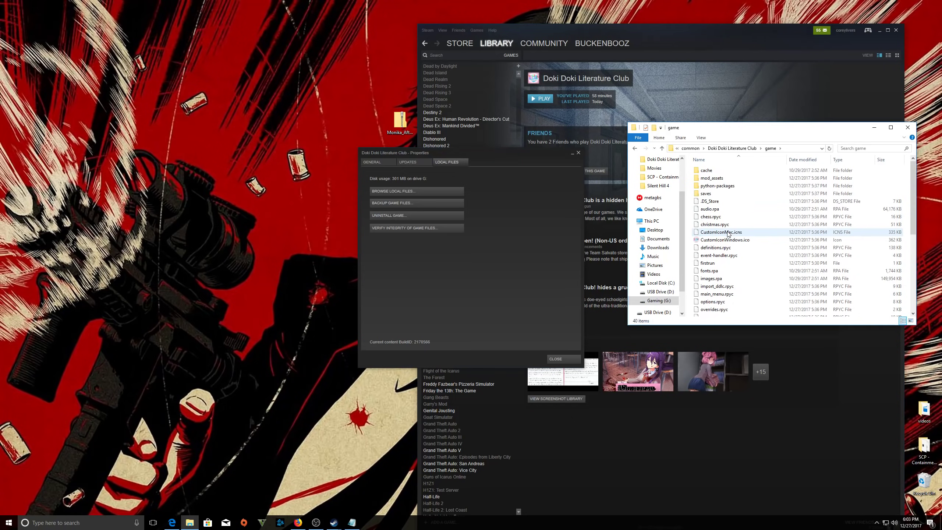
{"action": "scroll", "coordinate": [724, 232], "scroll_direction": "down", "scroll_amount": 4}
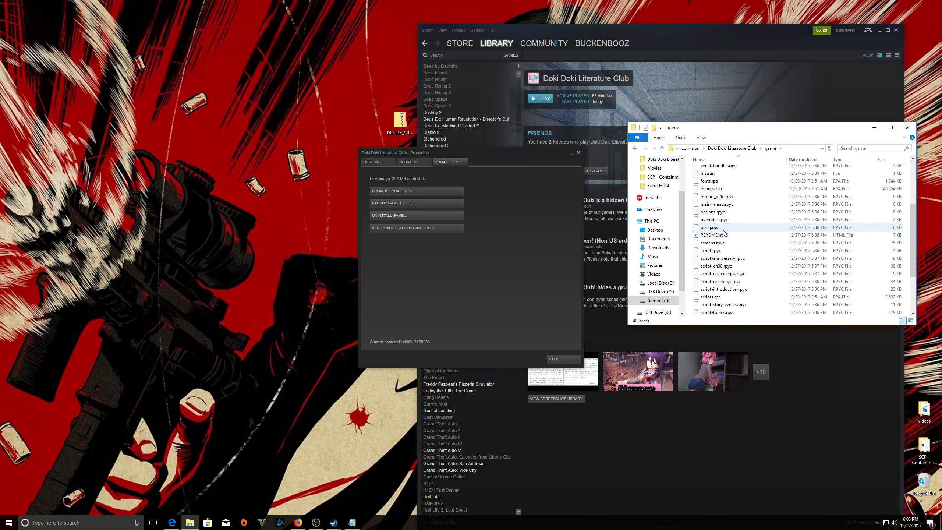
{"action": "scroll", "coordinate": [724, 233], "scroll_direction": "down", "scroll_amount": 3}
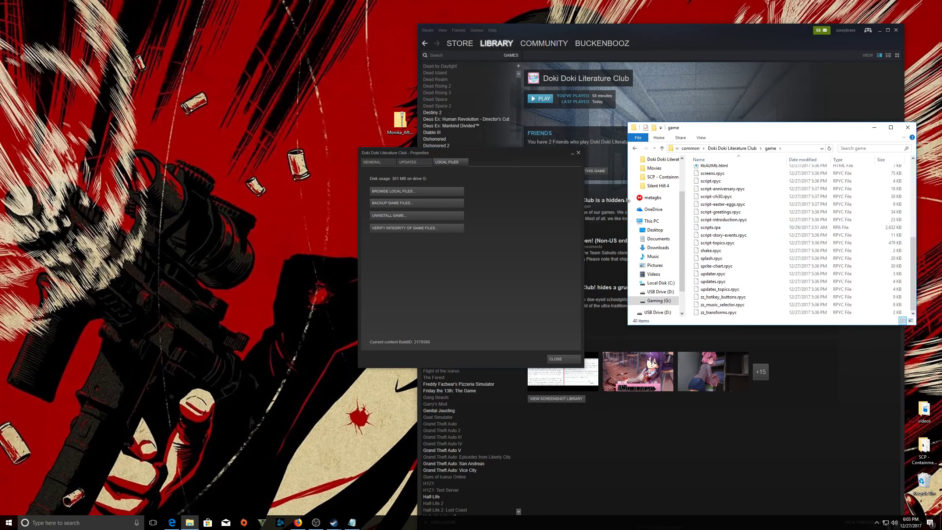
{"action": "left_click", "coordinate": [578, 153]}
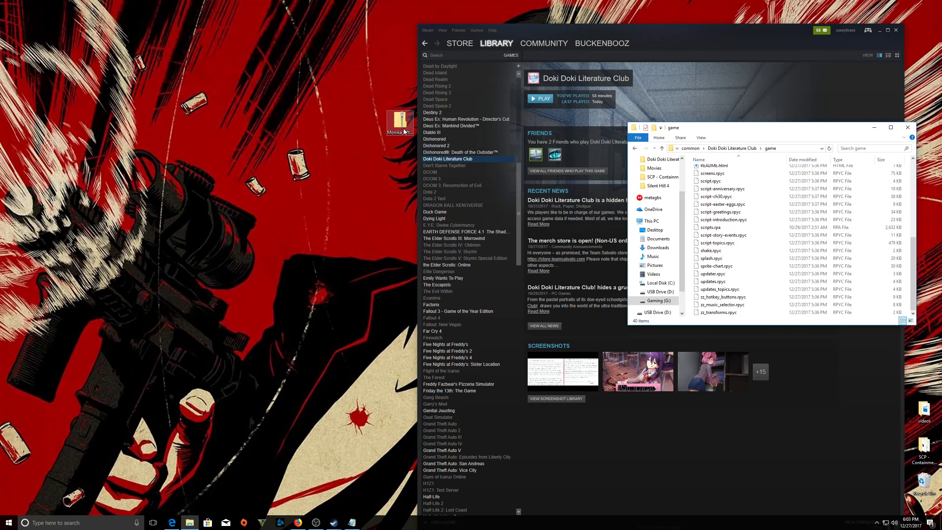
{"action": "right_click", "coordinate": [404, 128]}
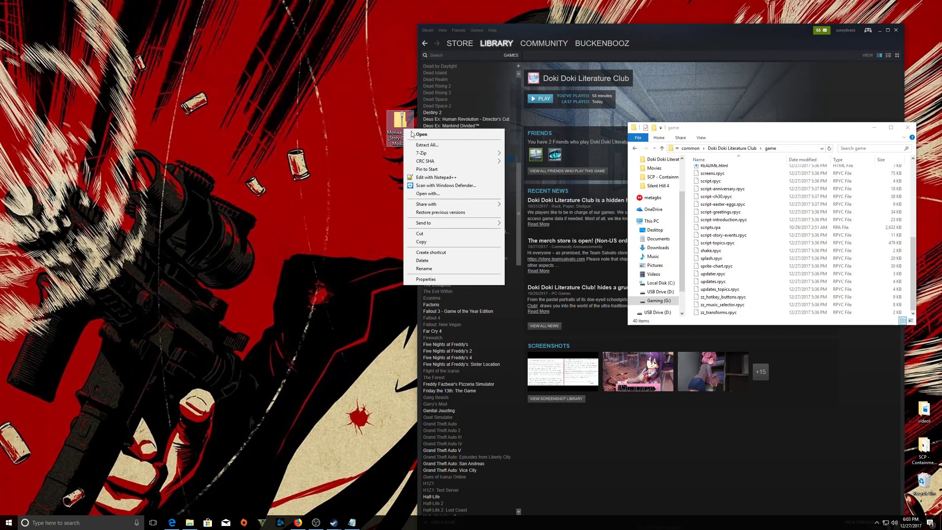
{"action": "left_click", "coordinate": [432, 146]}
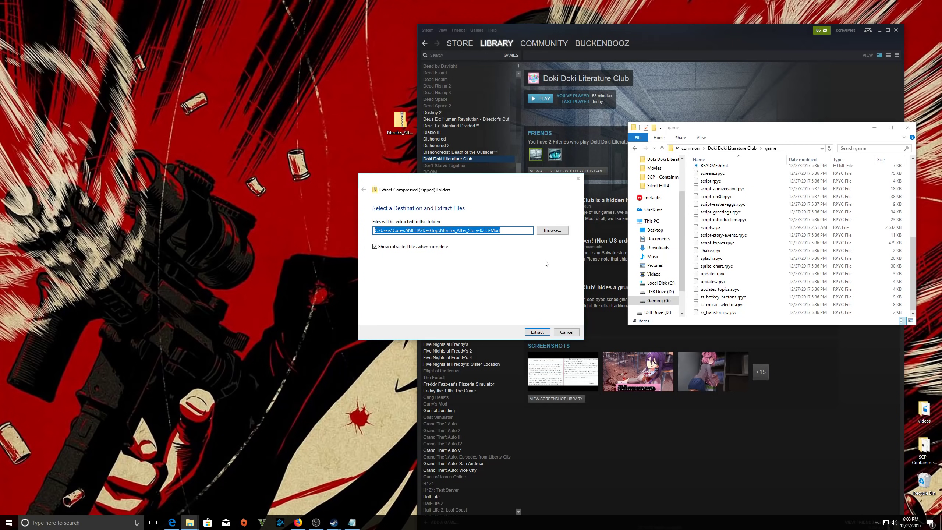
{"action": "left_click", "coordinate": [566, 332]}
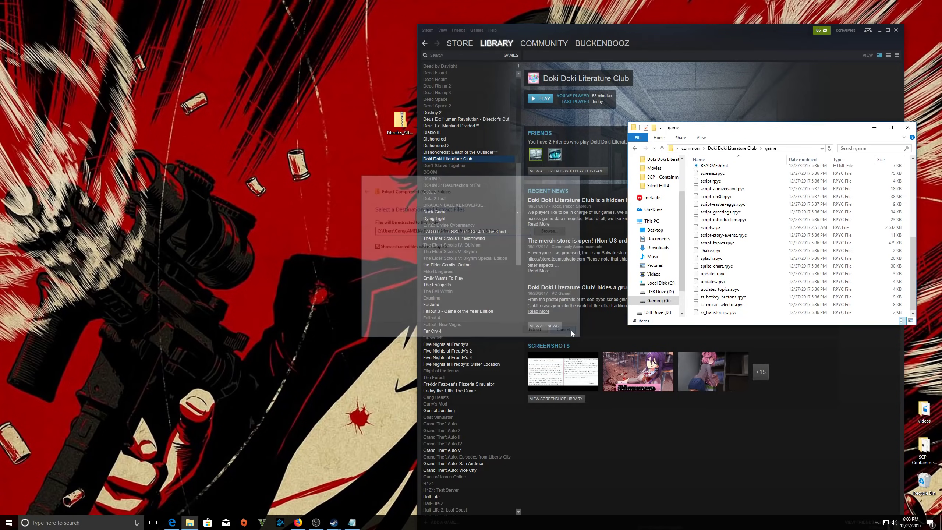
Copy all 34 files from the zip's Monika_After_Story-0.6.3-Mod folder into the game folder, then close the zip
{"action": "double_click", "coordinate": [402, 126]}
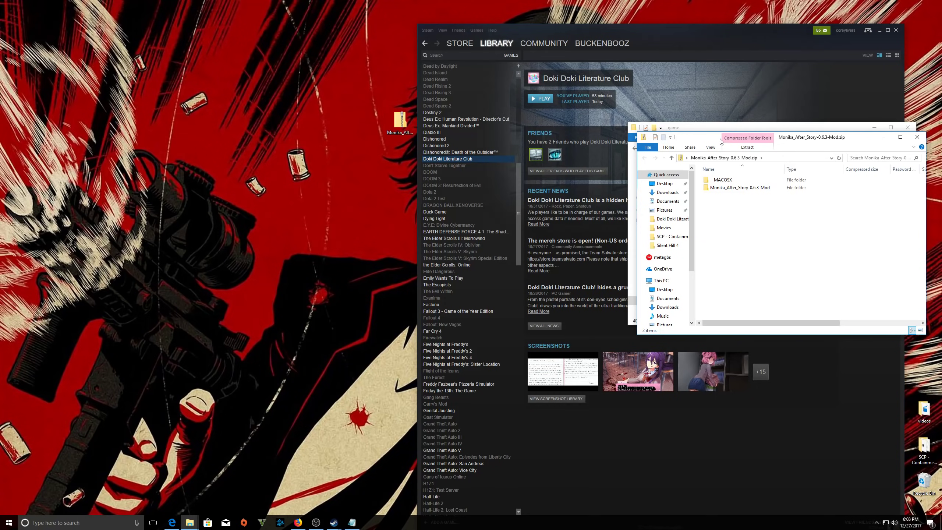
{"action": "left_click_drag", "start_coordinate": [701, 142], "coordinate": [227, 120]}
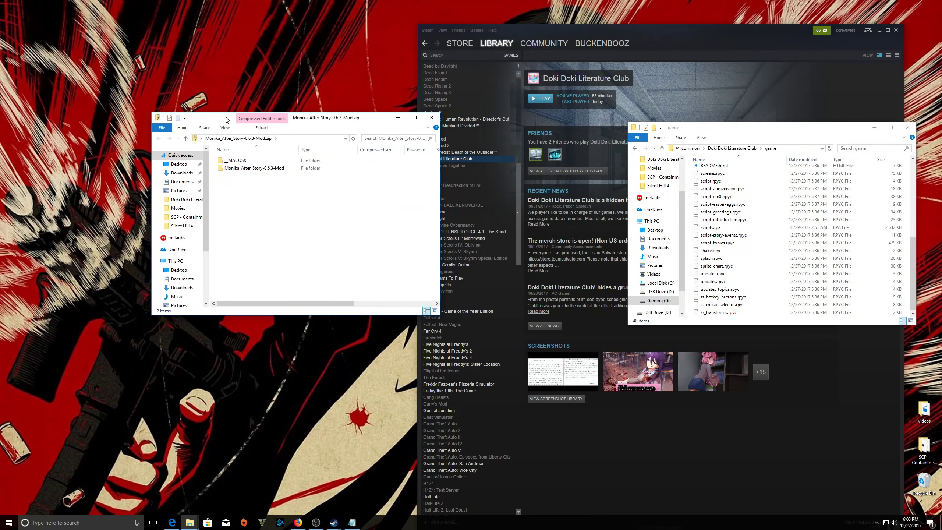
{"action": "left_click", "coordinate": [248, 161]}
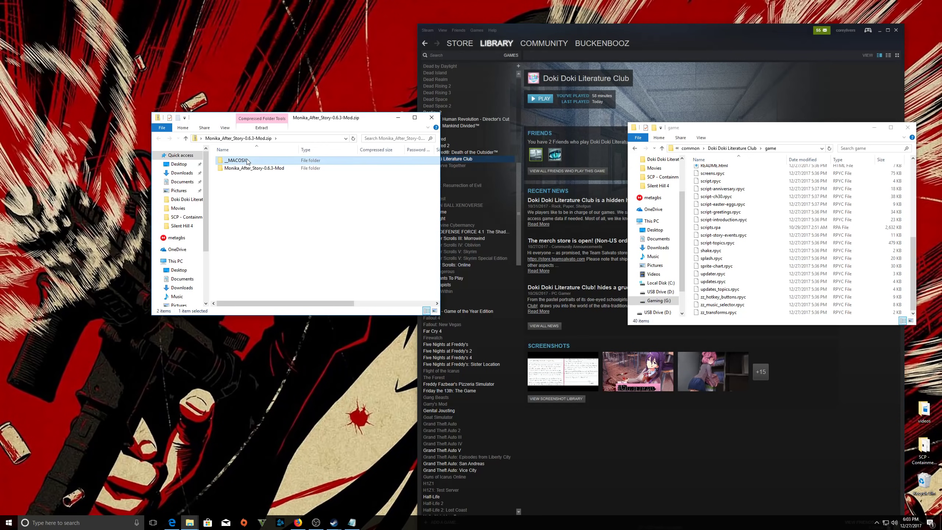
{"action": "double_click", "coordinate": [278, 169]}
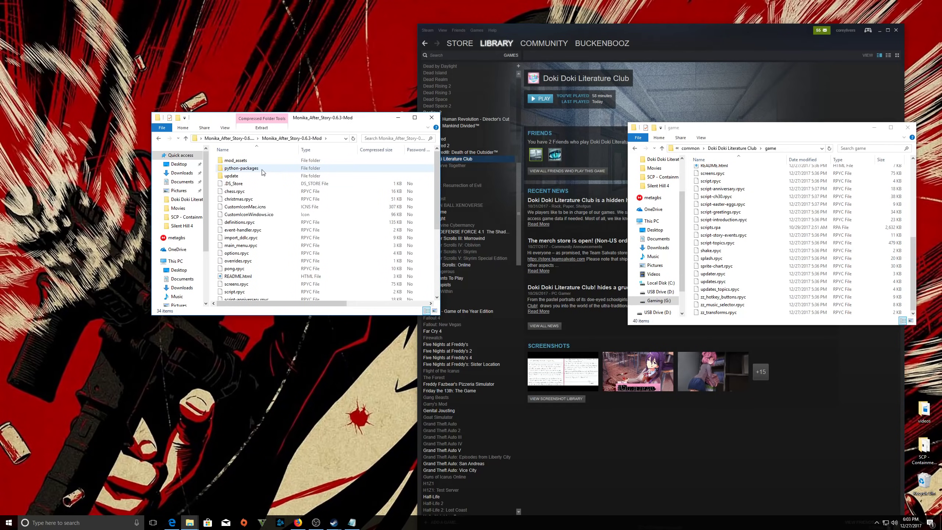
{"action": "left_click_drag", "start_coordinate": [215, 159], "coordinate": [309, 344]}
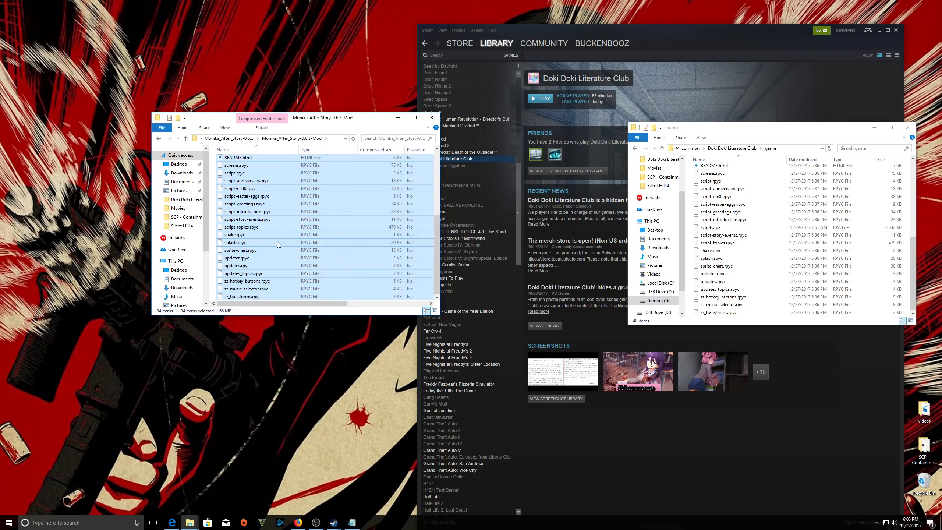
{"action": "left_click_drag", "start_coordinate": [276, 227], "coordinate": [736, 247]}
{"action": "left_click", "coordinate": [432, 117]}
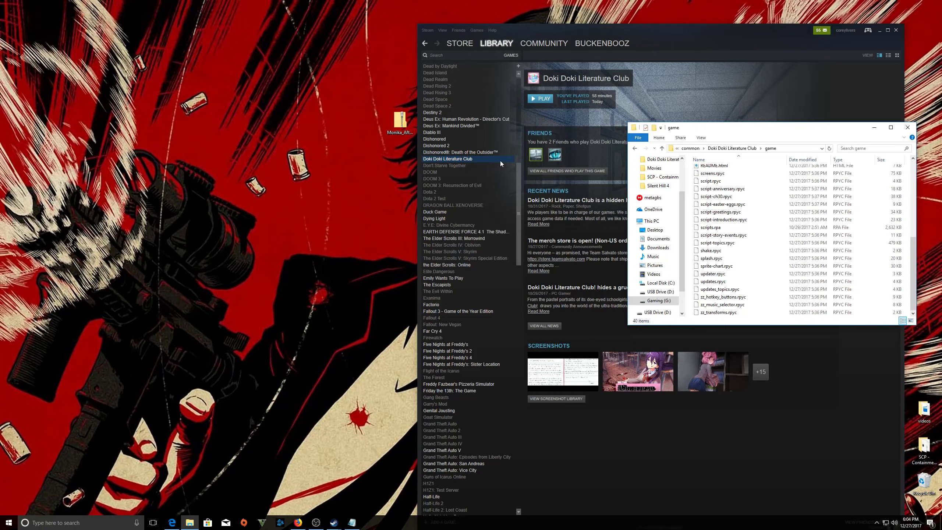
Launch the modded Doki Doki Literature Club from Steam, advance its disclaimer, and minimize Steam
{"action": "left_click", "coordinate": [540, 100]}
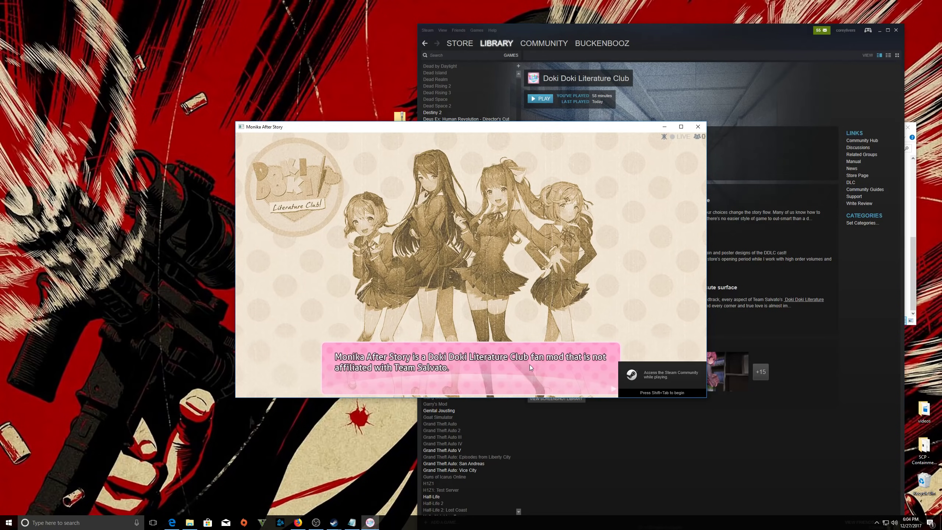
{"action": "left_click", "coordinate": [499, 329]}
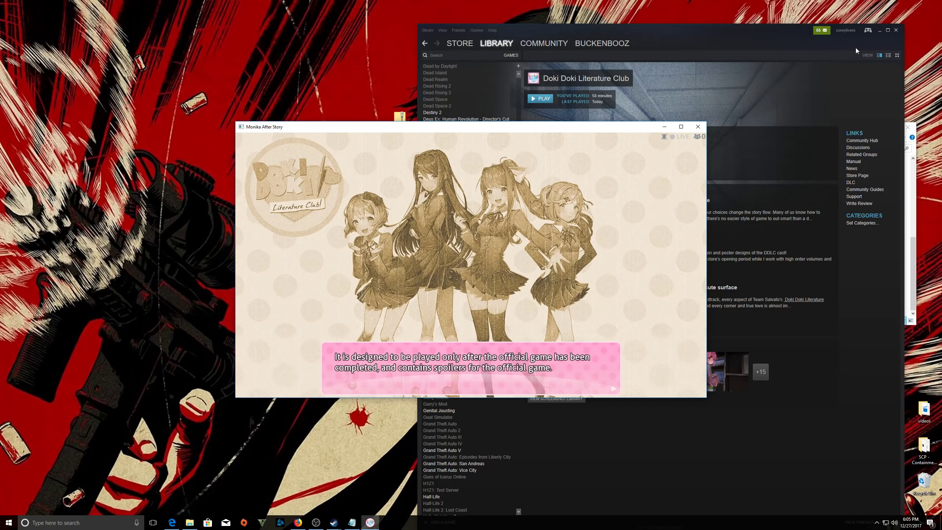
{"action": "left_click", "coordinate": [879, 31]}
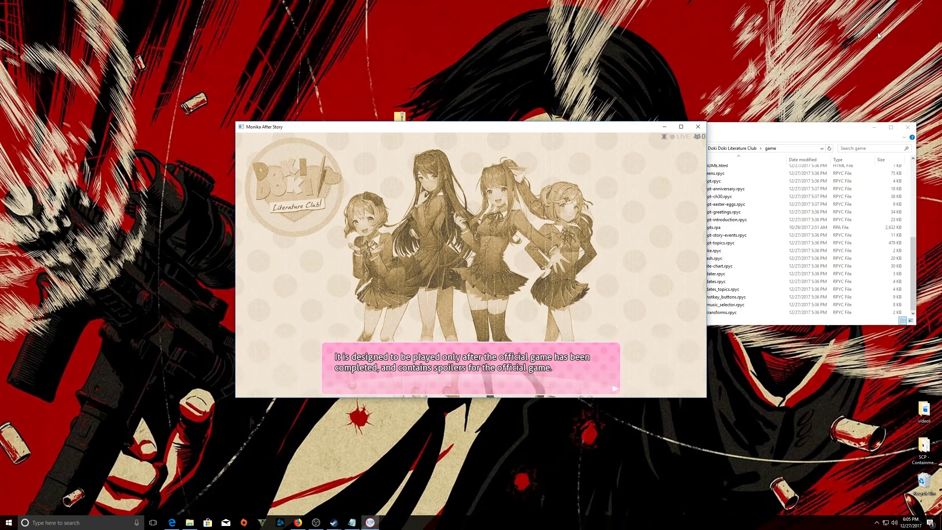
Restore the OBS Studio window in front of the running game
{"action": "left_click", "coordinate": [908, 127]}
{"action": "left_click", "coordinate": [316, 523]}
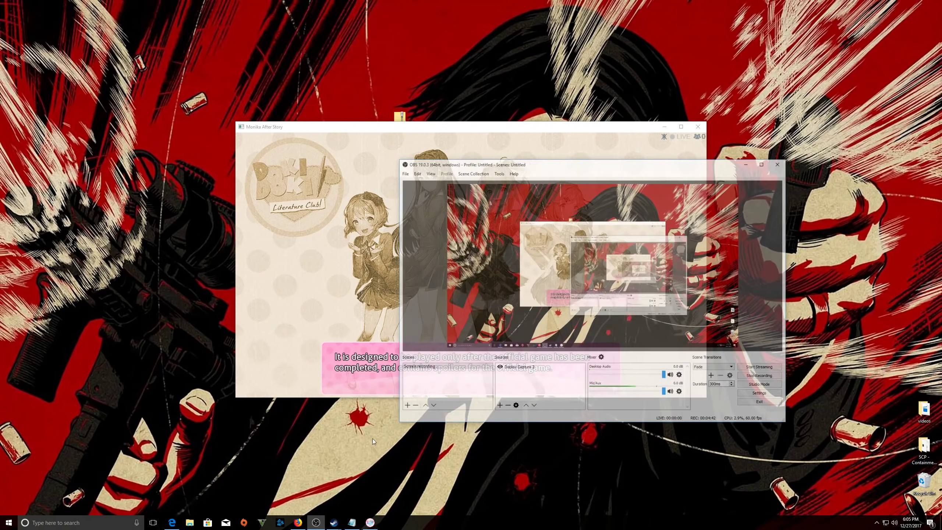